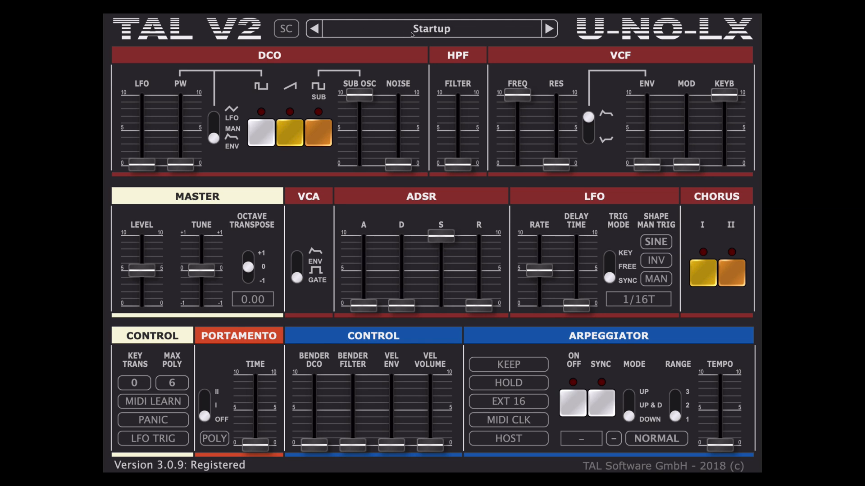
# - Peek at the preset management menu and the voice tuning settings, closing both unchanged
pyautogui.click(470, 33)
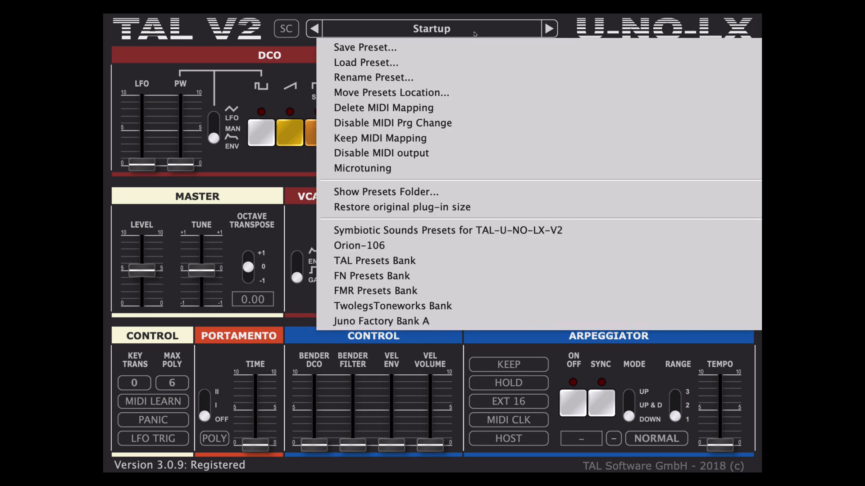
pyautogui.click(390, 28)
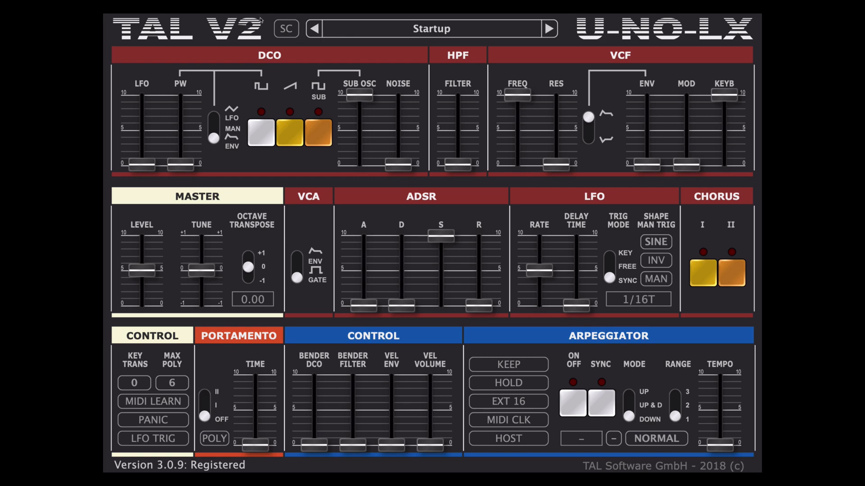
pyautogui.click(287, 29)
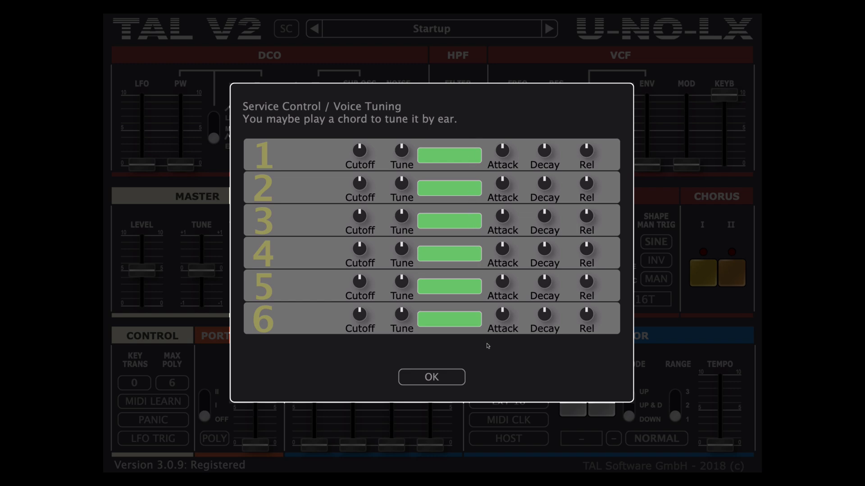
pyautogui.click(454, 372)
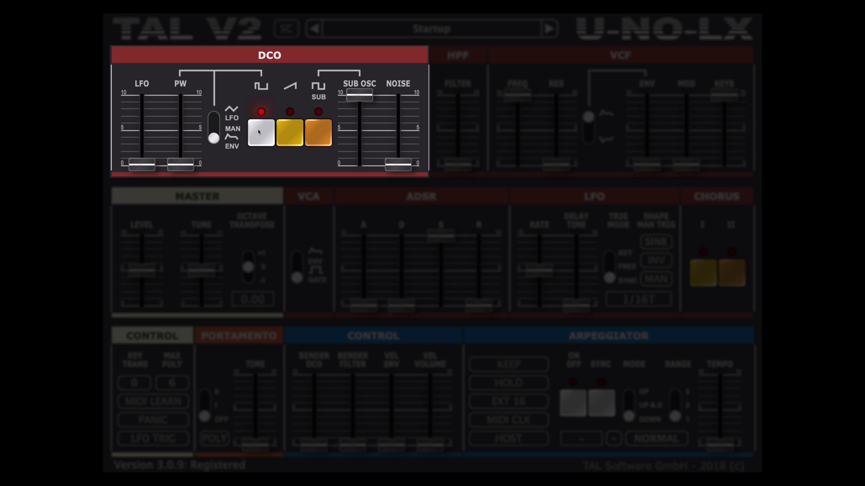
# - Toggle the square and sawtooth waveforms and switch the sub oscillator waveform on
pyautogui.click(258, 132)
pyautogui.click(288, 133)
pyautogui.click(318, 133)
# - Sweep the SUB OSC and NOISE levels, raise LFO and PW amounts, and flip PW modulation to LFO
pyautogui.moveTo(357, 94)
pyautogui.mouseDown()
pyautogui.moveTo(357, 162)
pyautogui.moveTo(355, 96)
pyautogui.mouseUp()
pyautogui.moveTo(399, 164)
pyautogui.mouseDown()
pyautogui.moveTo(398, 132)
pyautogui.moveTo(396, 165)
pyautogui.mouseUp()
pyautogui.moveTo(141, 164)
pyautogui.mouseDown()
pyautogui.moveTo(141, 106)
pyautogui.moveTo(140, 165)
pyautogui.mouseUp()
pyautogui.moveTo(178, 165)
pyautogui.mouseDown()
pyautogui.moveTo(188, 130)
pyautogui.moveTo(187, 166)
pyautogui.mouseUp()
pyautogui.moveTo(213, 138)
pyautogui.mouseDown()
pyautogui.moveTo(214, 108)
pyautogui.moveTo(214, 138)
pyautogui.mouseUp()
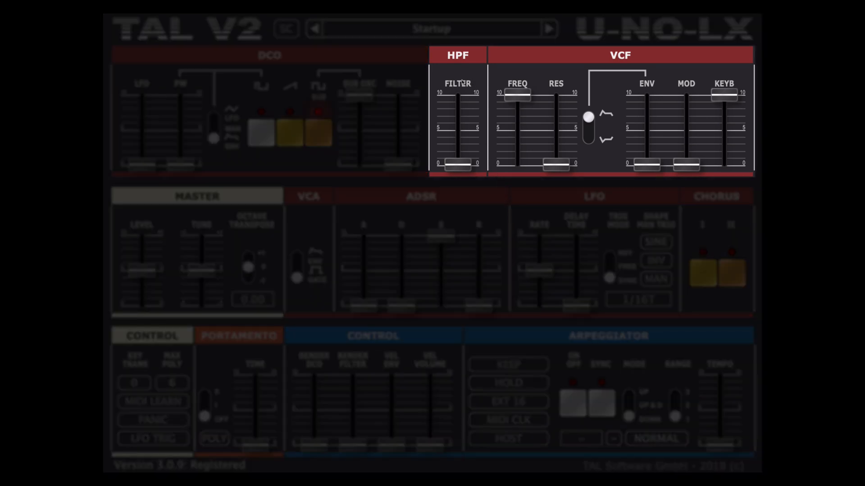
pyautogui.moveTo(459, 163)
pyautogui.mouseDown()
pyautogui.moveTo(464, 97)
pyautogui.moveTo(460, 165)
pyautogui.mouseUp()
pyautogui.moveTo(517, 95)
pyautogui.mouseDown()
pyautogui.moveTo(518, 119)
pyautogui.moveTo(517, 95)
pyautogui.mouseUp()
pyautogui.moveTo(556, 164)
pyautogui.mouseDown()
pyautogui.moveTo(556, 105)
pyautogui.moveTo(556, 164)
pyautogui.mouseUp()
pyautogui.click(589, 135)
pyautogui.moveTo(647, 166)
pyautogui.mouseDown()
pyautogui.moveTo(649, 97)
pyautogui.moveTo(647, 165)
pyautogui.moveTo(686, 108)
pyautogui.moveTo(686, 166)
pyautogui.mouseUp()
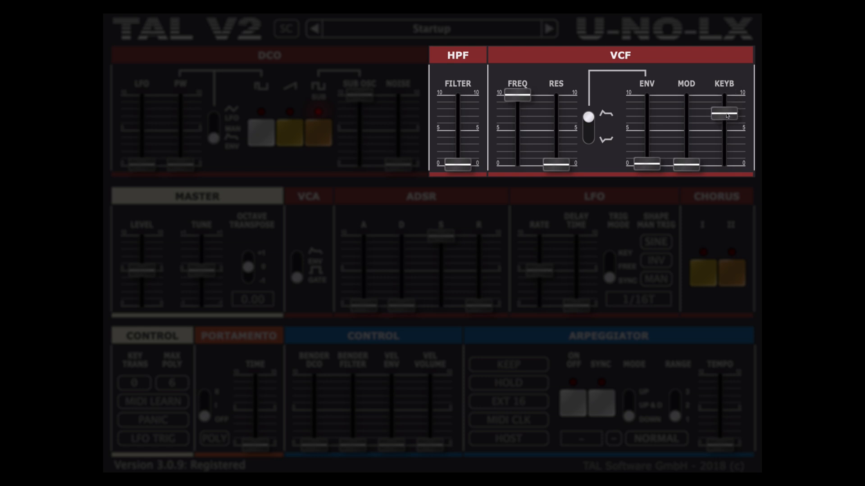
pyautogui.moveTo(724, 97); pyautogui.dragTo(725, 95)
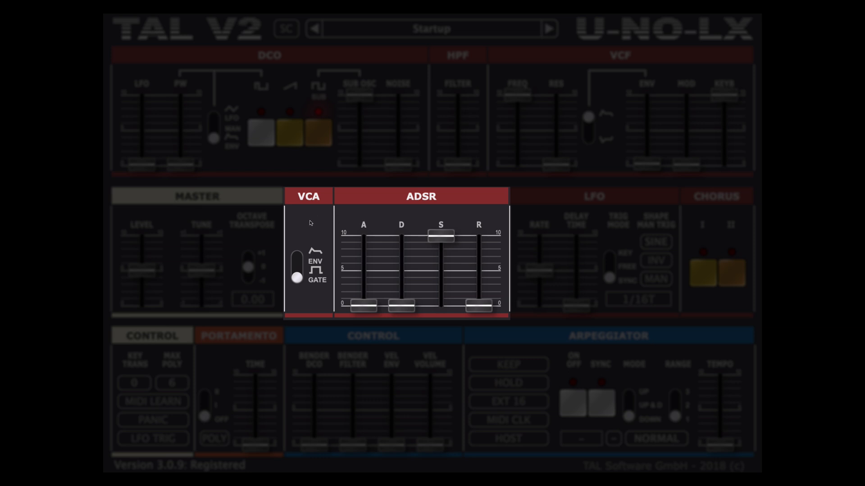
pyautogui.click(298, 279)
pyautogui.click(298, 267)
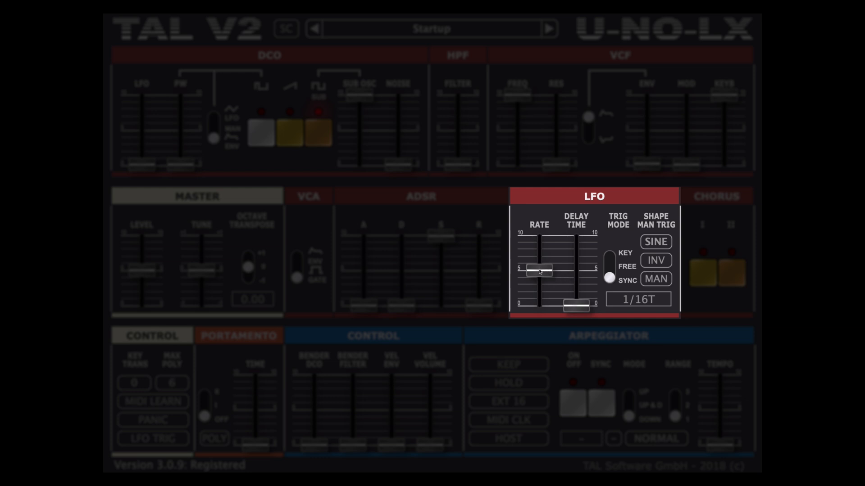
pyautogui.moveTo(540, 272)
pyautogui.mouseDown()
pyautogui.moveTo(536, 242)
pyautogui.moveTo(539, 272)
pyautogui.mouseUp()
pyautogui.moveTo(579, 305)
pyautogui.mouseDown()
pyautogui.moveTo(579, 233)
pyautogui.moveTo(576, 305)
pyautogui.mouseUp()
pyautogui.click(612, 277)
pyautogui.moveTo(613, 257); pyautogui.dragTo(611, 281)
pyautogui.moveTo(539, 269); pyautogui.dragTo(541, 272)
pyautogui.click(665, 243)
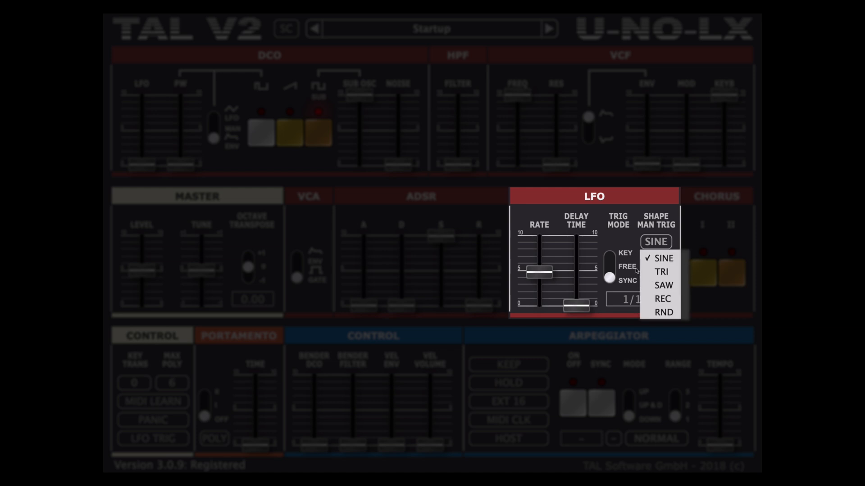
pyautogui.click(632, 251)
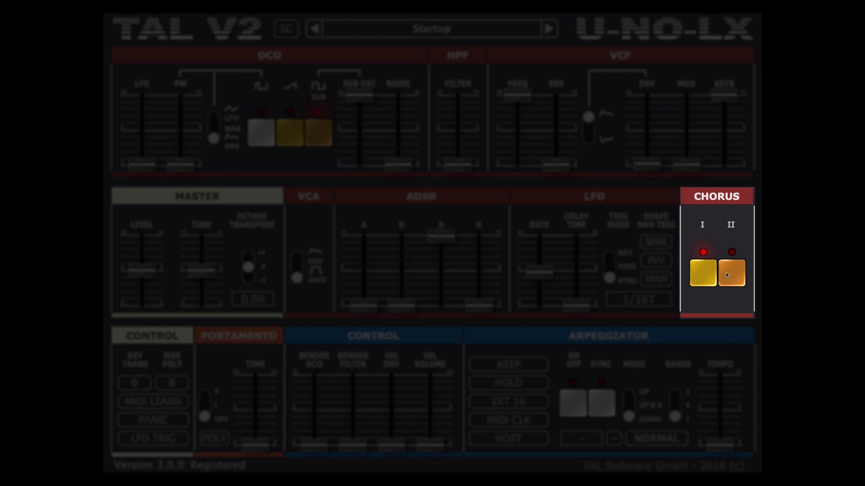
# - Switch CHORUS II on so both chorus modes are active
pyautogui.click(725, 272)
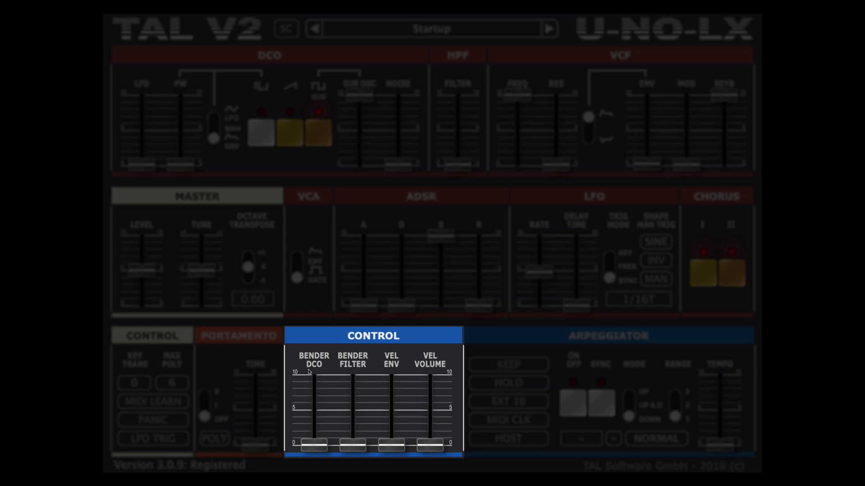
pyautogui.moveTo(321, 443)
pyautogui.mouseDown()
pyautogui.moveTo(319, 391)
pyautogui.moveTo(319, 443)
pyautogui.moveTo(351, 413)
pyautogui.moveTo(352, 444)
pyautogui.mouseUp()
pyautogui.moveTo(394, 446)
pyautogui.mouseDown()
pyautogui.moveTo(395, 407)
pyautogui.moveTo(395, 445)
pyautogui.moveTo(430, 371)
pyautogui.moveTo(399, 446)
pyautogui.mouseUp()
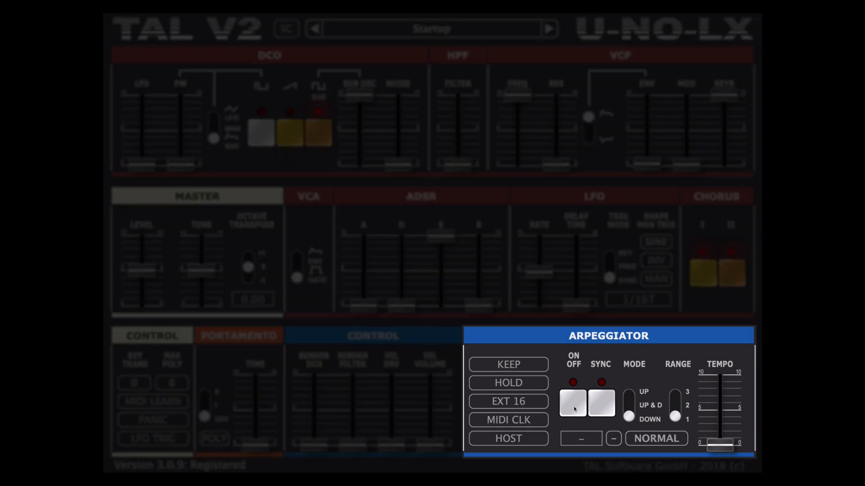
# - Switch the arpeggiator on, sync its rate to tempo and cycle through the octave ranges
pyautogui.click(576, 409)
pyautogui.click(601, 401)
pyautogui.click(674, 407)
pyautogui.click(675, 413)
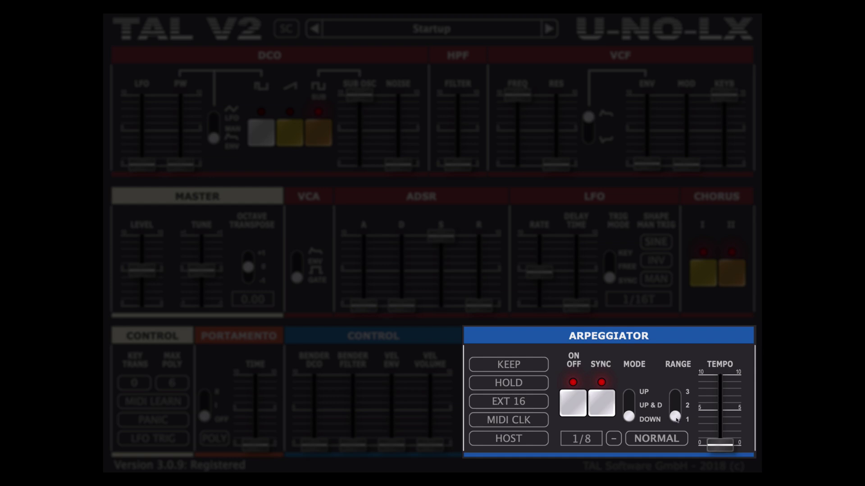
# - Try the up and down arpeggio directions, then set MODE to UP & D
pyautogui.click(628, 395)
pyautogui.click(629, 415)
pyautogui.moveTo(629, 415); pyautogui.dragTo(629, 403)
pyautogui.click(526, 441)
# - Toggle KEEP on and off again, then switch the arpeggiator to EXT 16 mode
pyautogui.click(527, 365)
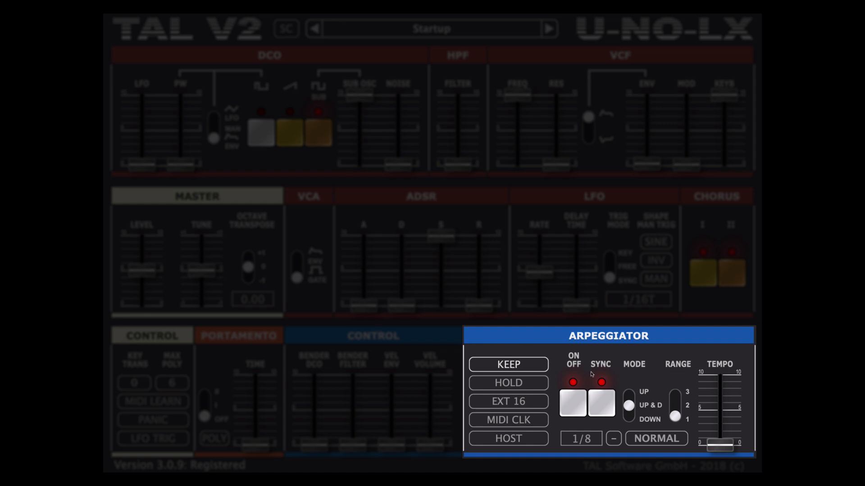
pyautogui.click(532, 366)
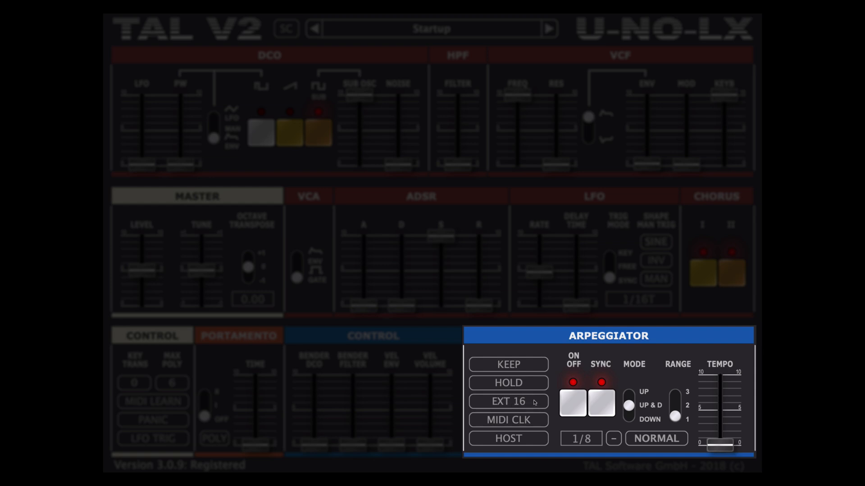
pyautogui.click(534, 403)
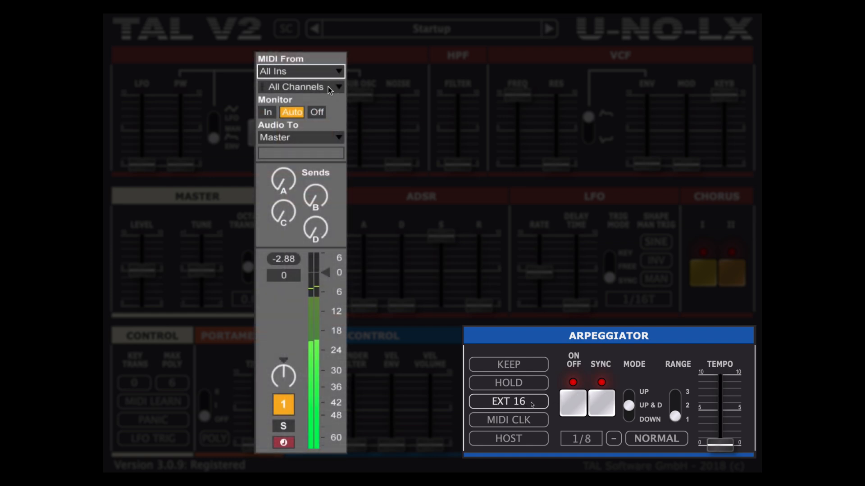
# - Set the track's MIDI From channel to Ch. 16
pyautogui.click(328, 87)
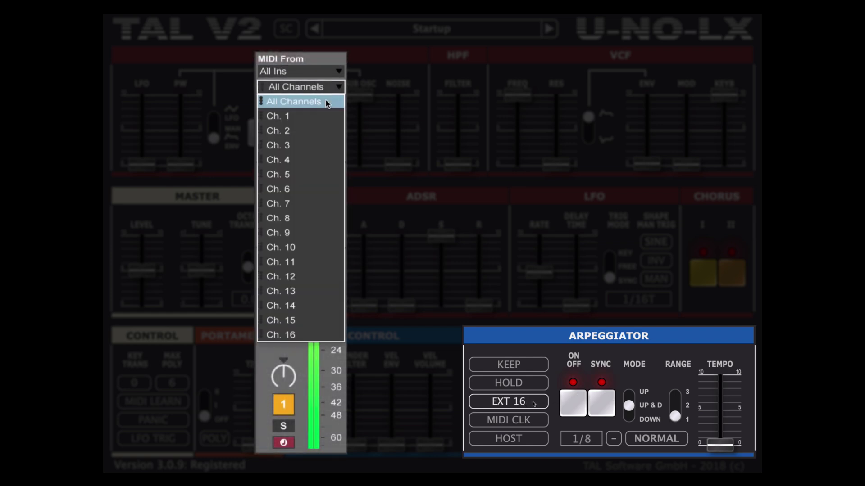
pyautogui.click(319, 333)
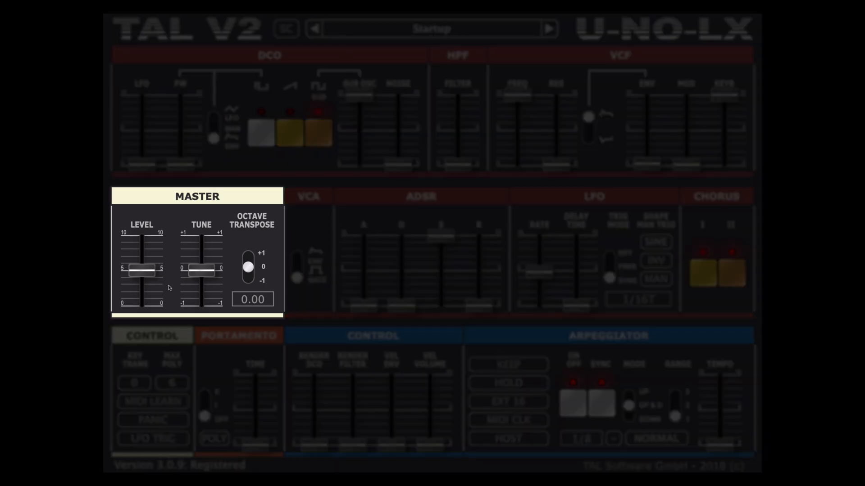
pyautogui.moveTo(143, 269); pyautogui.dragTo(145, 270)
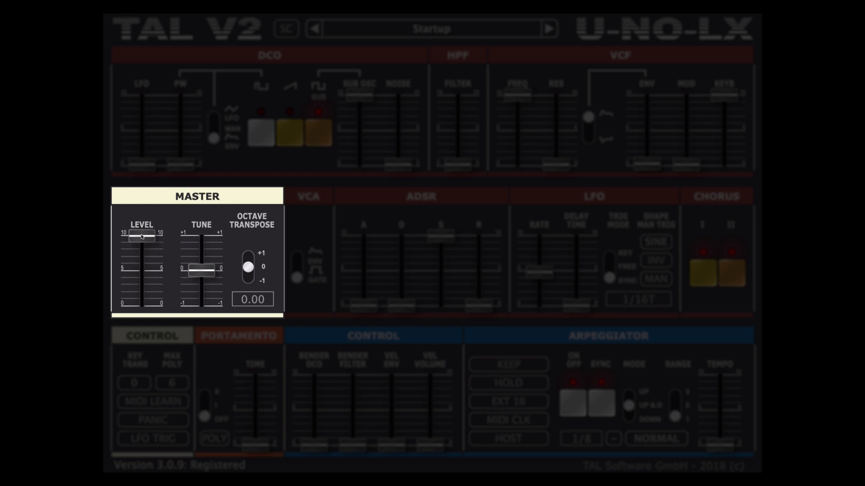
pyautogui.moveTo(203, 269)
pyautogui.mouseDown()
pyautogui.moveTo(247, 255)
pyautogui.moveTo(247, 279)
pyautogui.moveTo(247, 268)
pyautogui.mouseUp()
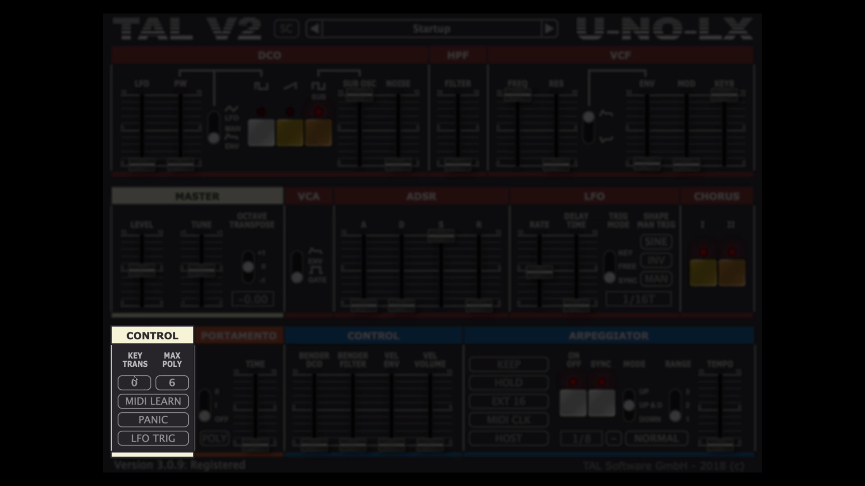
pyautogui.click(149, 400)
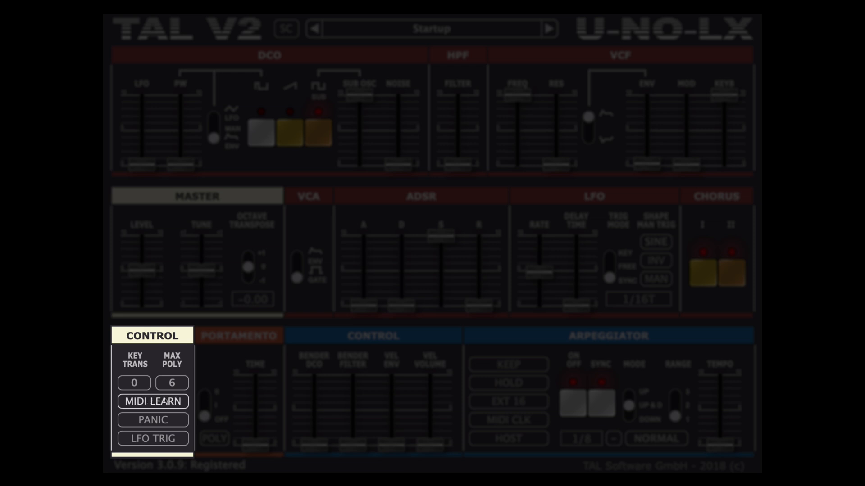
pyautogui.click(168, 402)
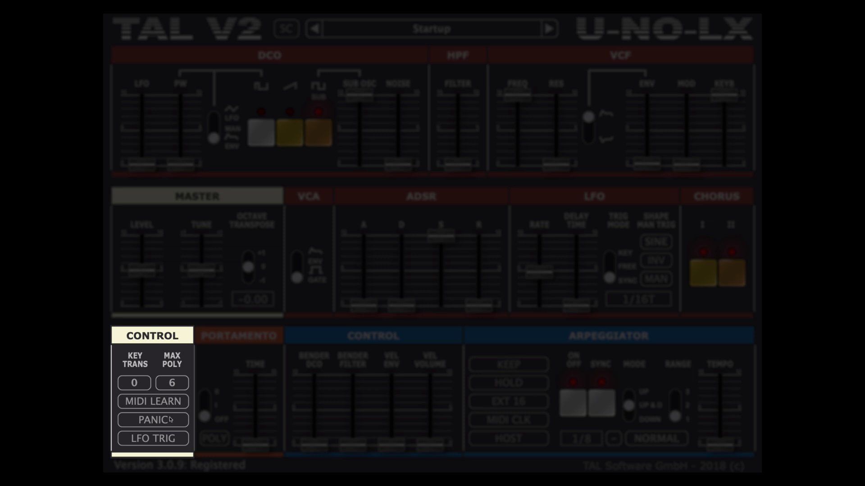
pyautogui.click(170, 419)
pyautogui.click(170, 420)
pyautogui.click(145, 418)
pyautogui.click(178, 439)
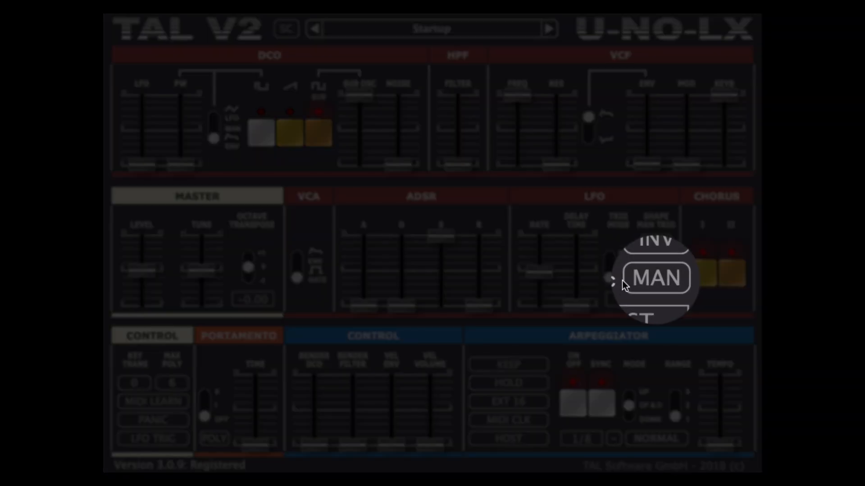
pyautogui.click(658, 279)
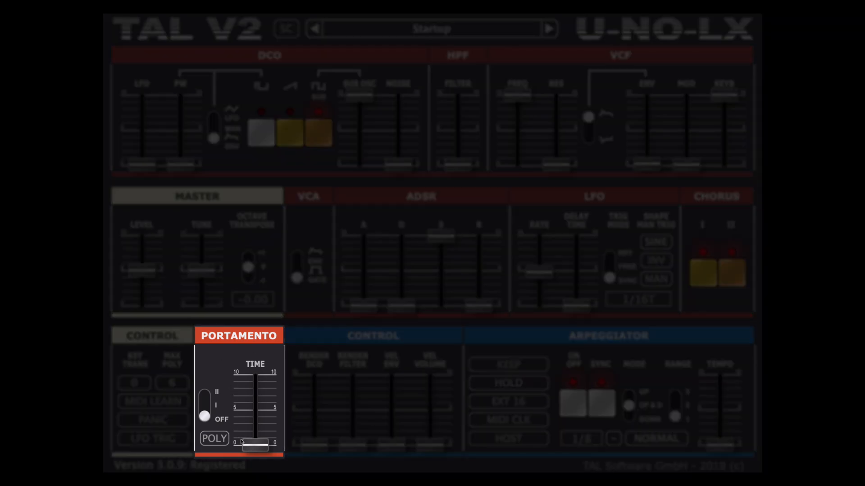
pyautogui.moveTo(257, 443)
pyautogui.mouseDown()
pyautogui.moveTo(256, 376)
pyautogui.moveTo(260, 446)
pyautogui.mouseUp()
pyautogui.moveTo(205, 416)
pyautogui.mouseDown()
pyautogui.moveTo(204, 394)
pyautogui.moveTo(205, 417)
pyautogui.mouseUp()
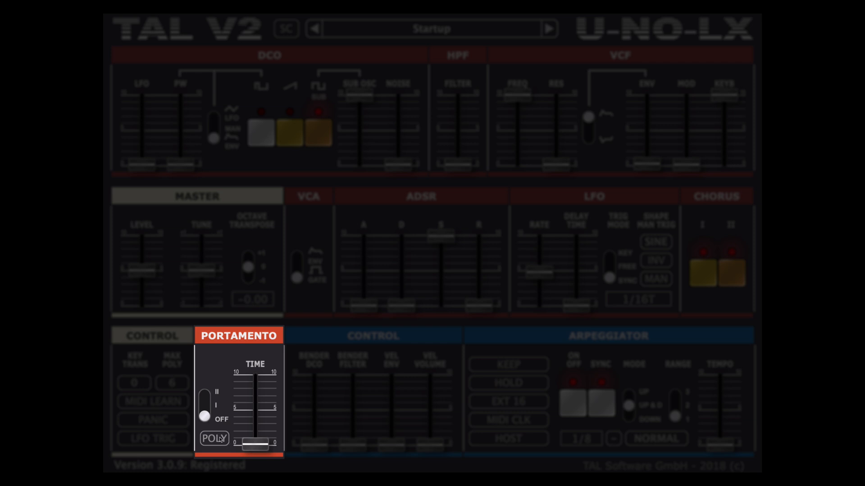